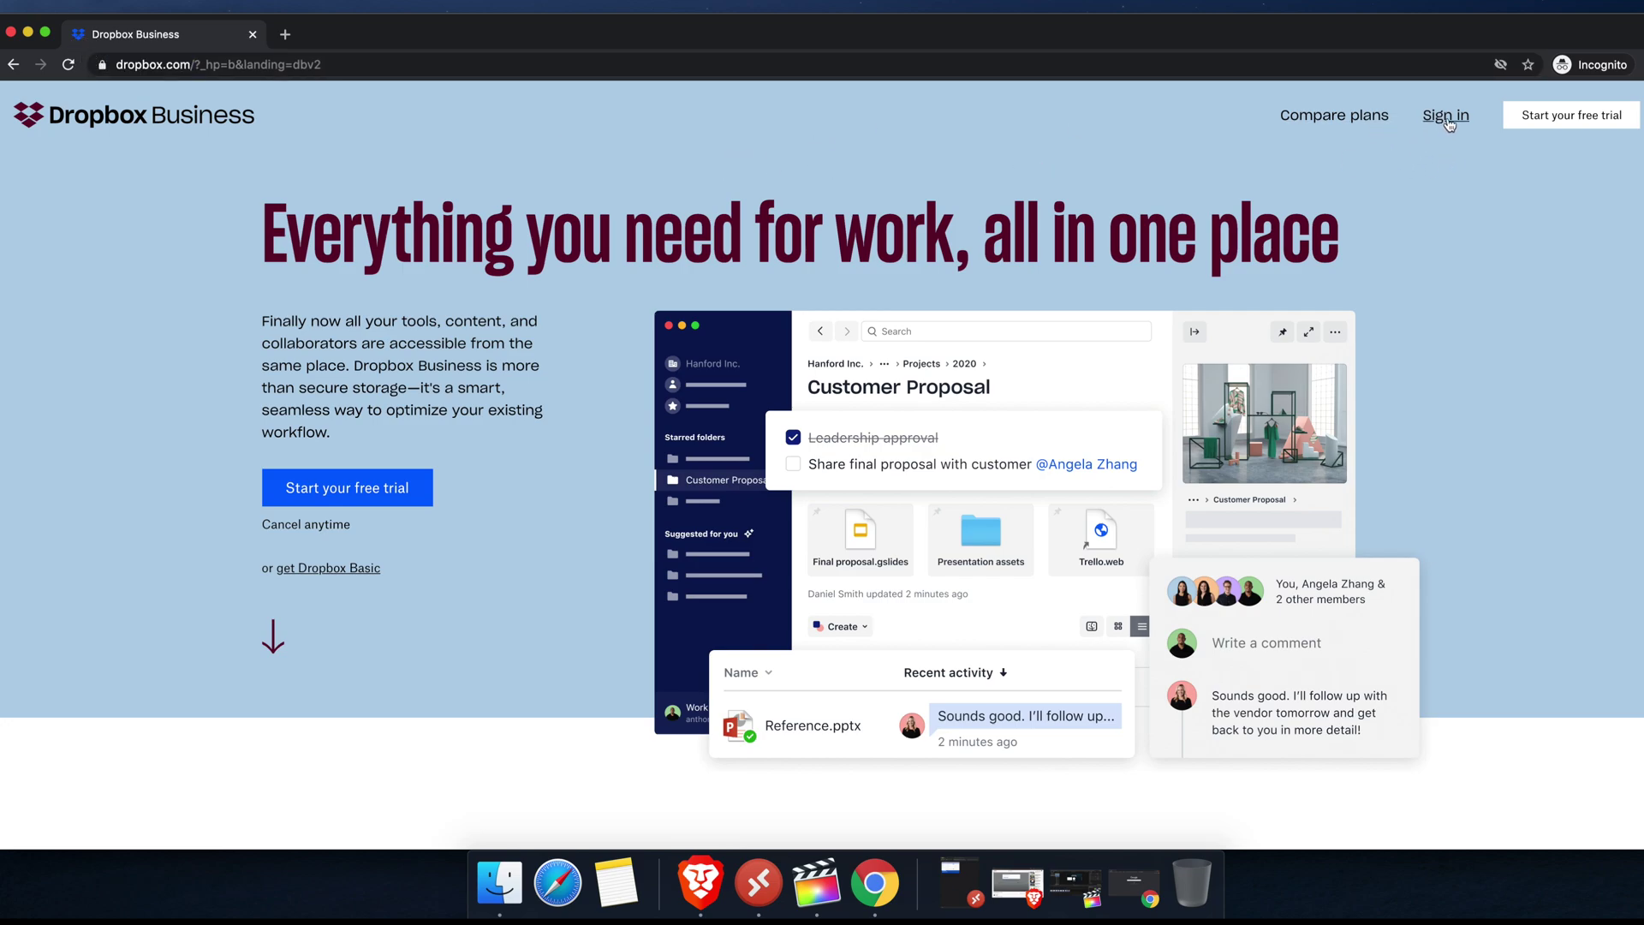
# Follow the 'Sign in' link from the Dropbox Business landing page.
pyautogui.click(1443, 119)
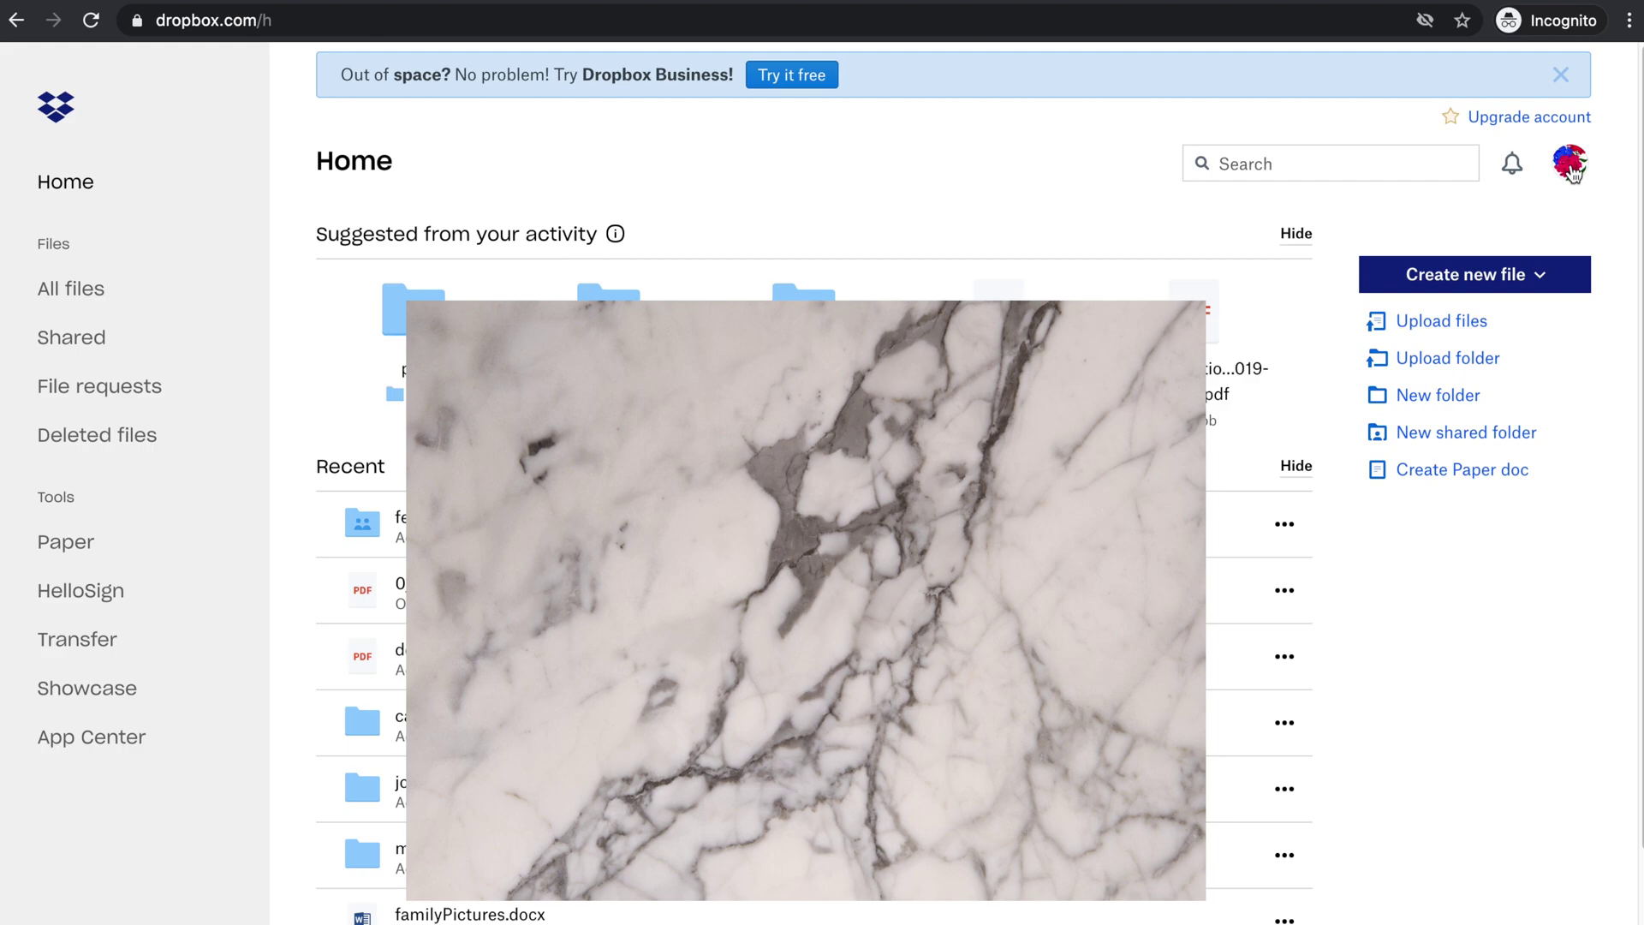
# Open personal account Settings, General tab, from the avatar menu.
pyautogui.click(1573, 165)
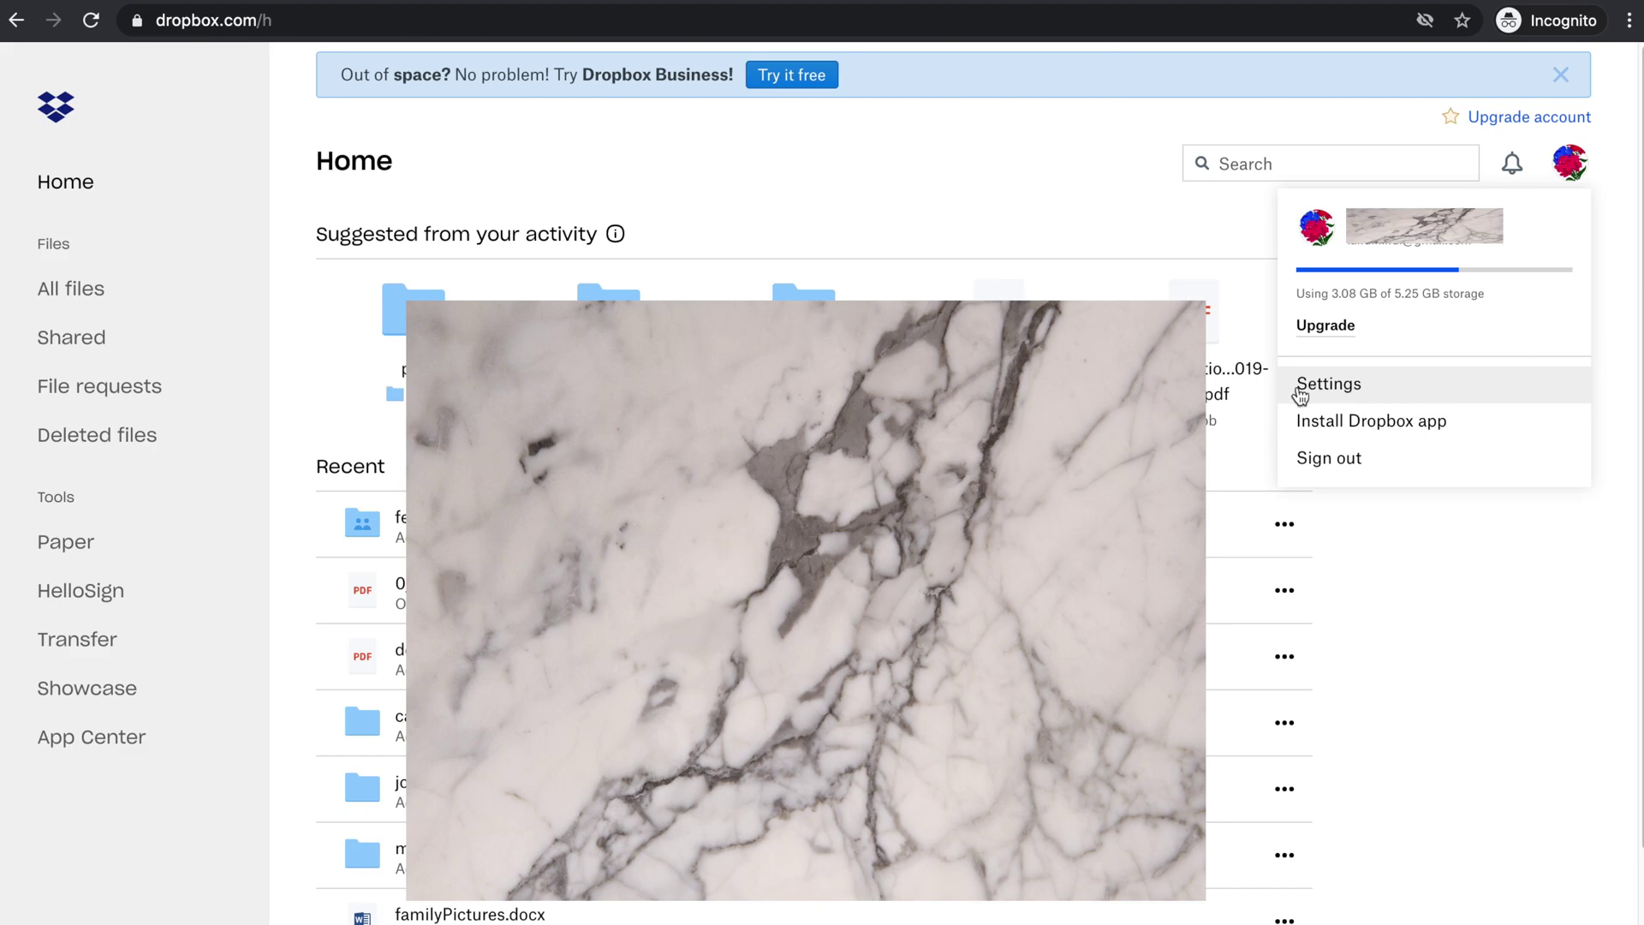
pyautogui.click(1431, 390)
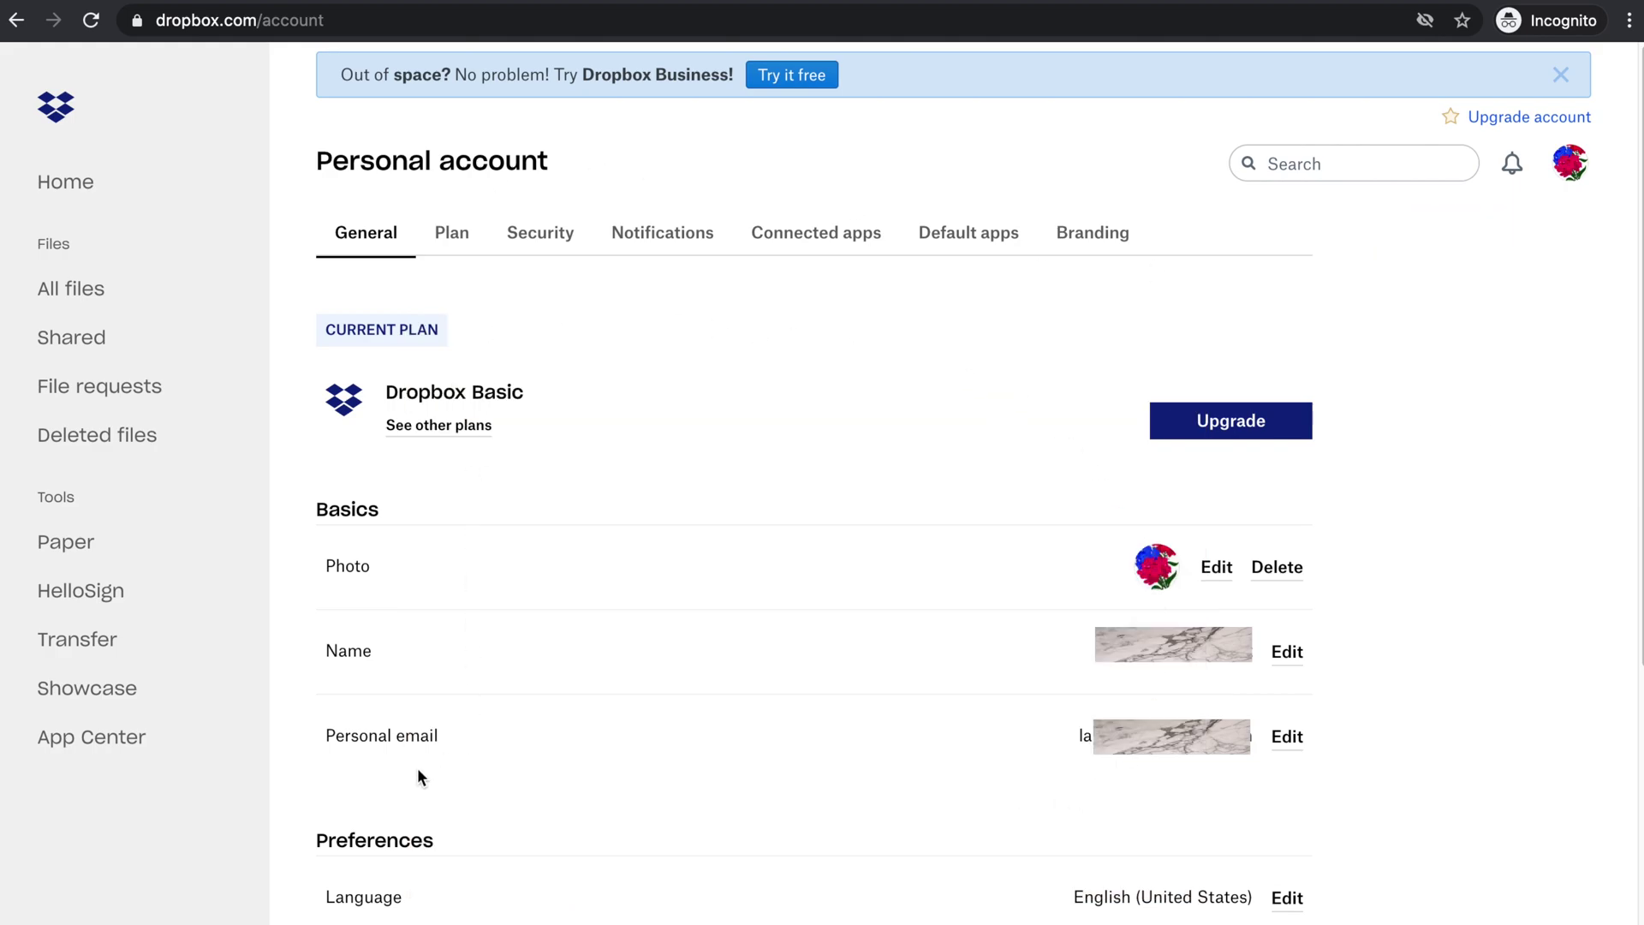
# Show the Plan tab: 3.08 GB of 5.25 GB used, 3.25 GB bonus earned.
pyautogui.moveTo(317, 161); pyautogui.dragTo(521, 193)
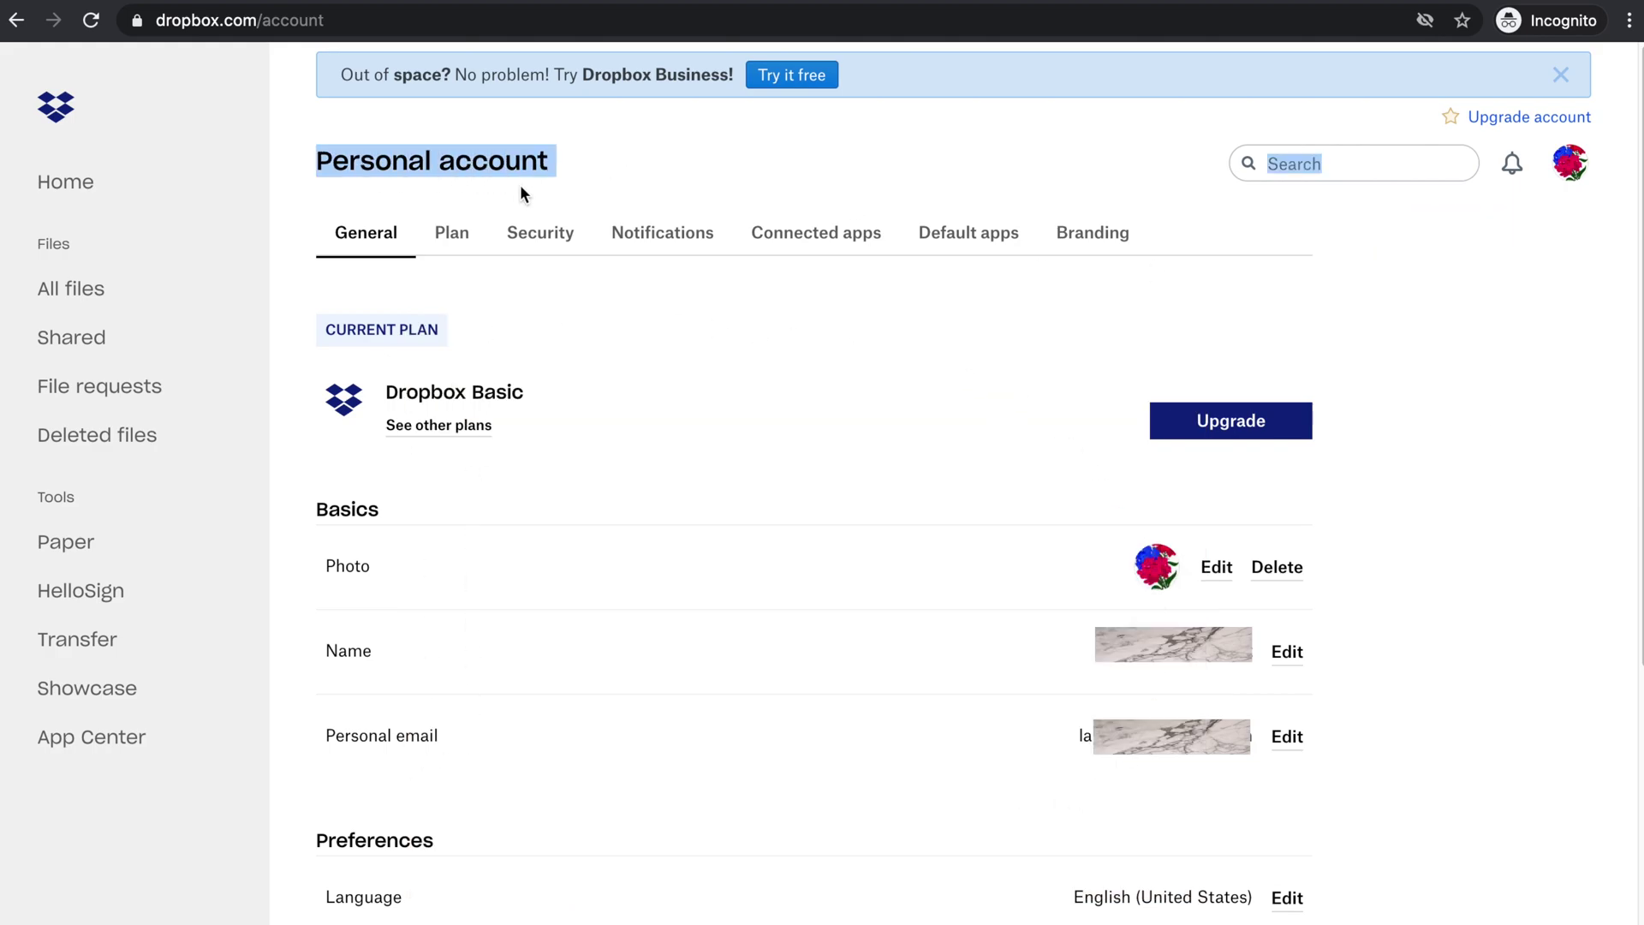
pyautogui.click(399, 203)
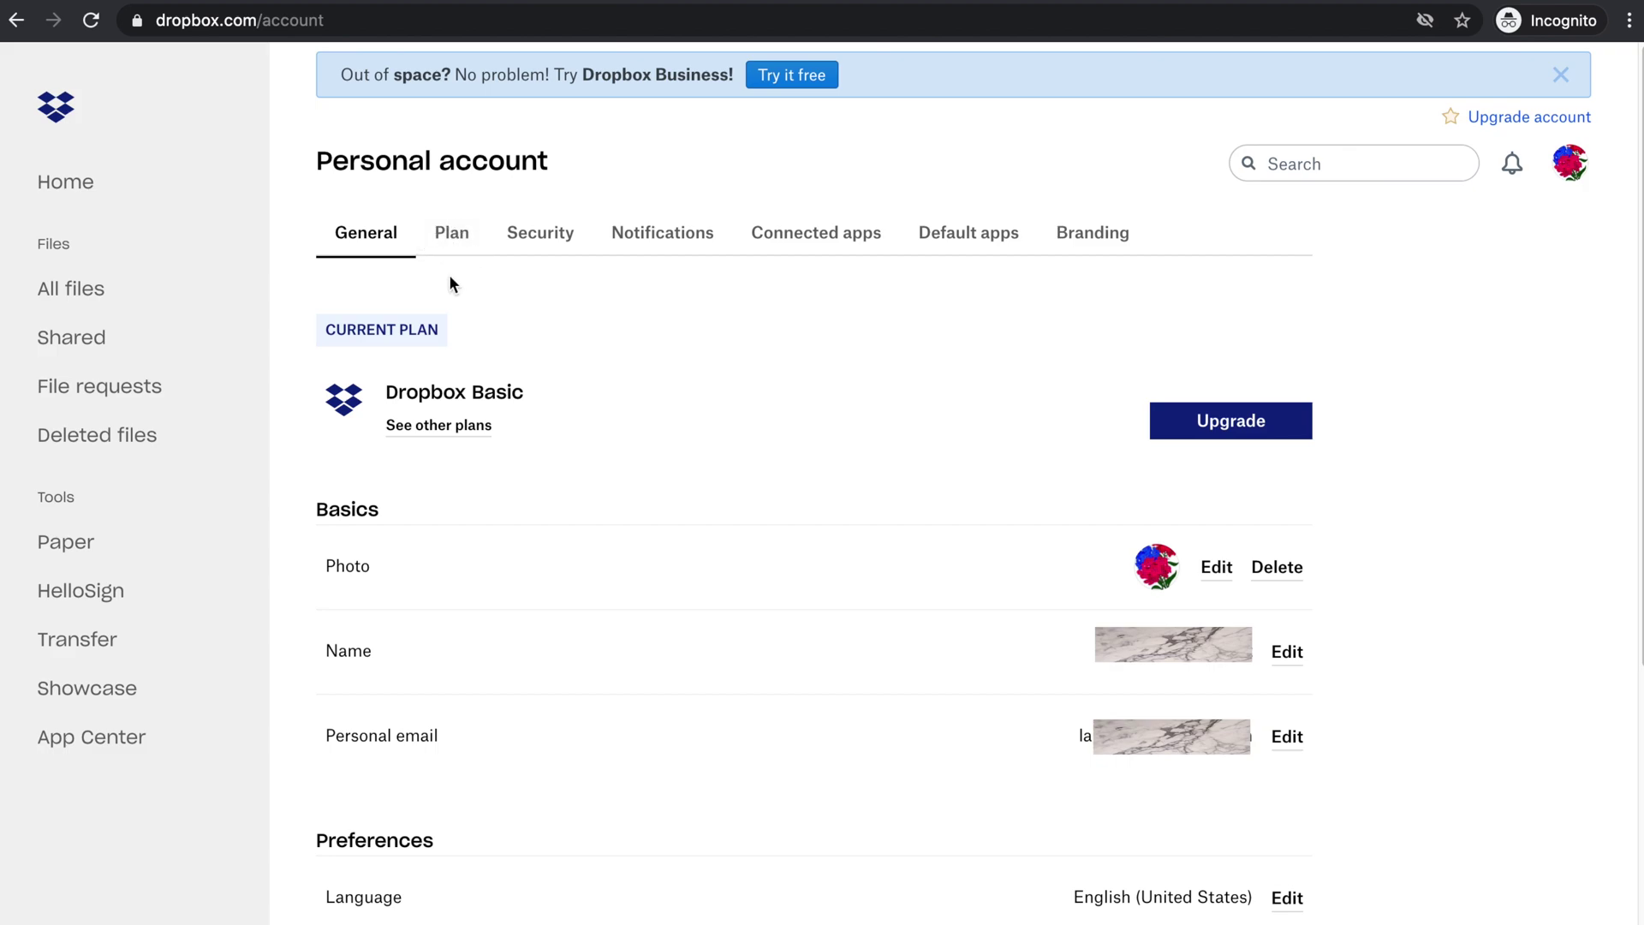
pyautogui.click(451, 236)
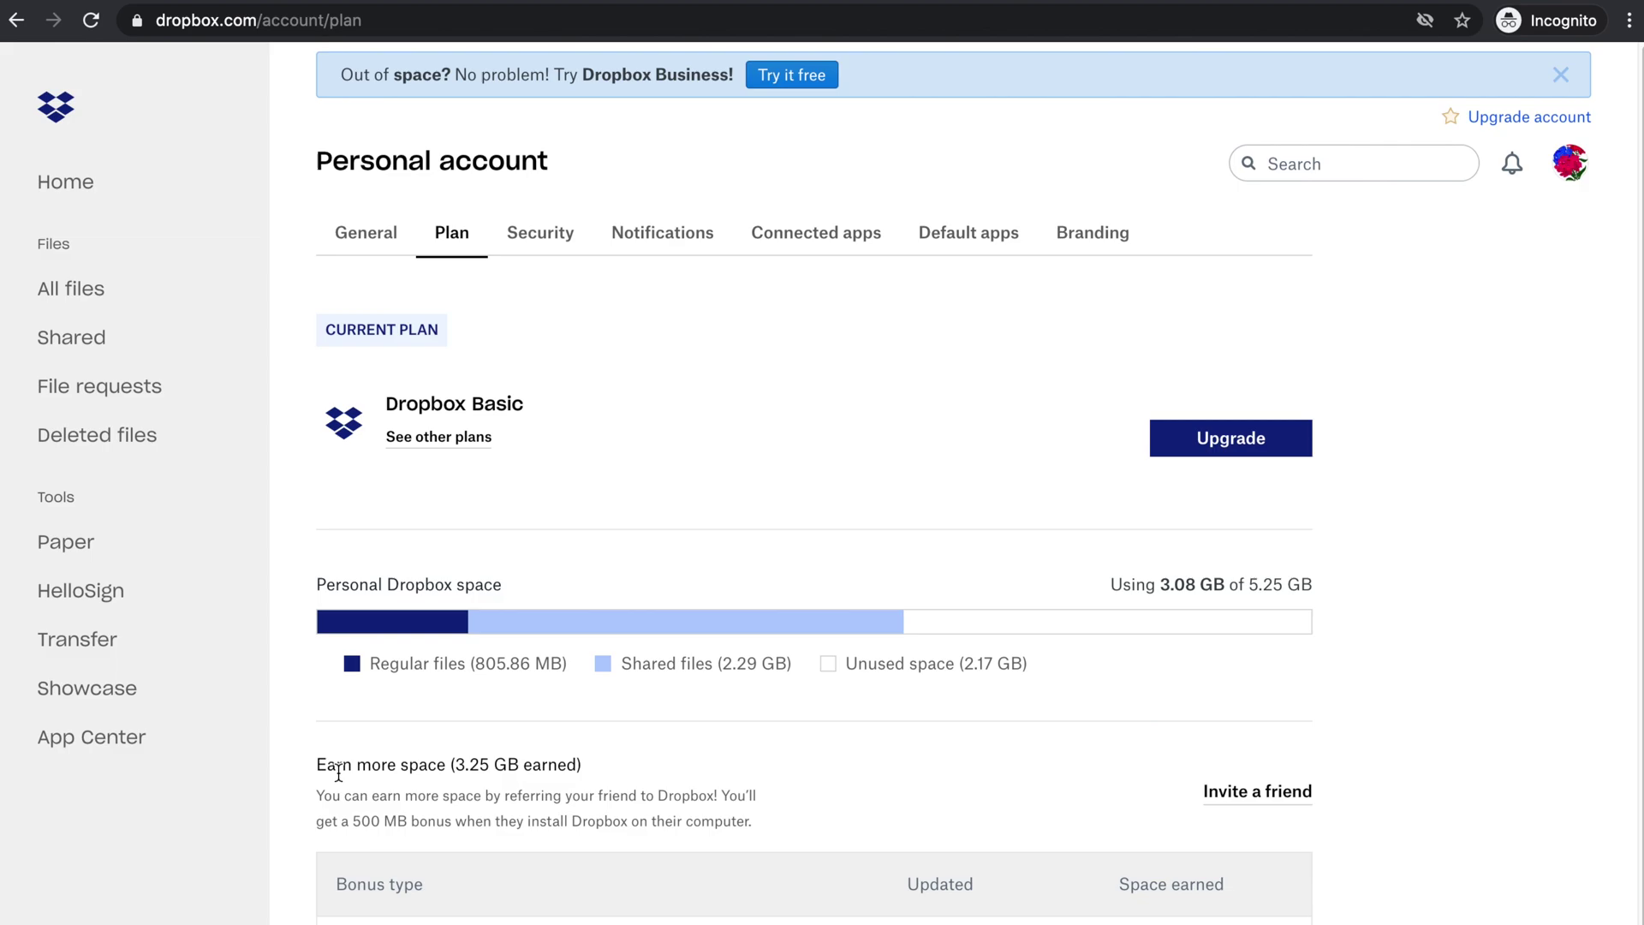
# Open the 'Invite a friend' referrals page offering up to 16 GB of free space.
pyautogui.moveTo(316, 767); pyautogui.dragTo(485, 767)
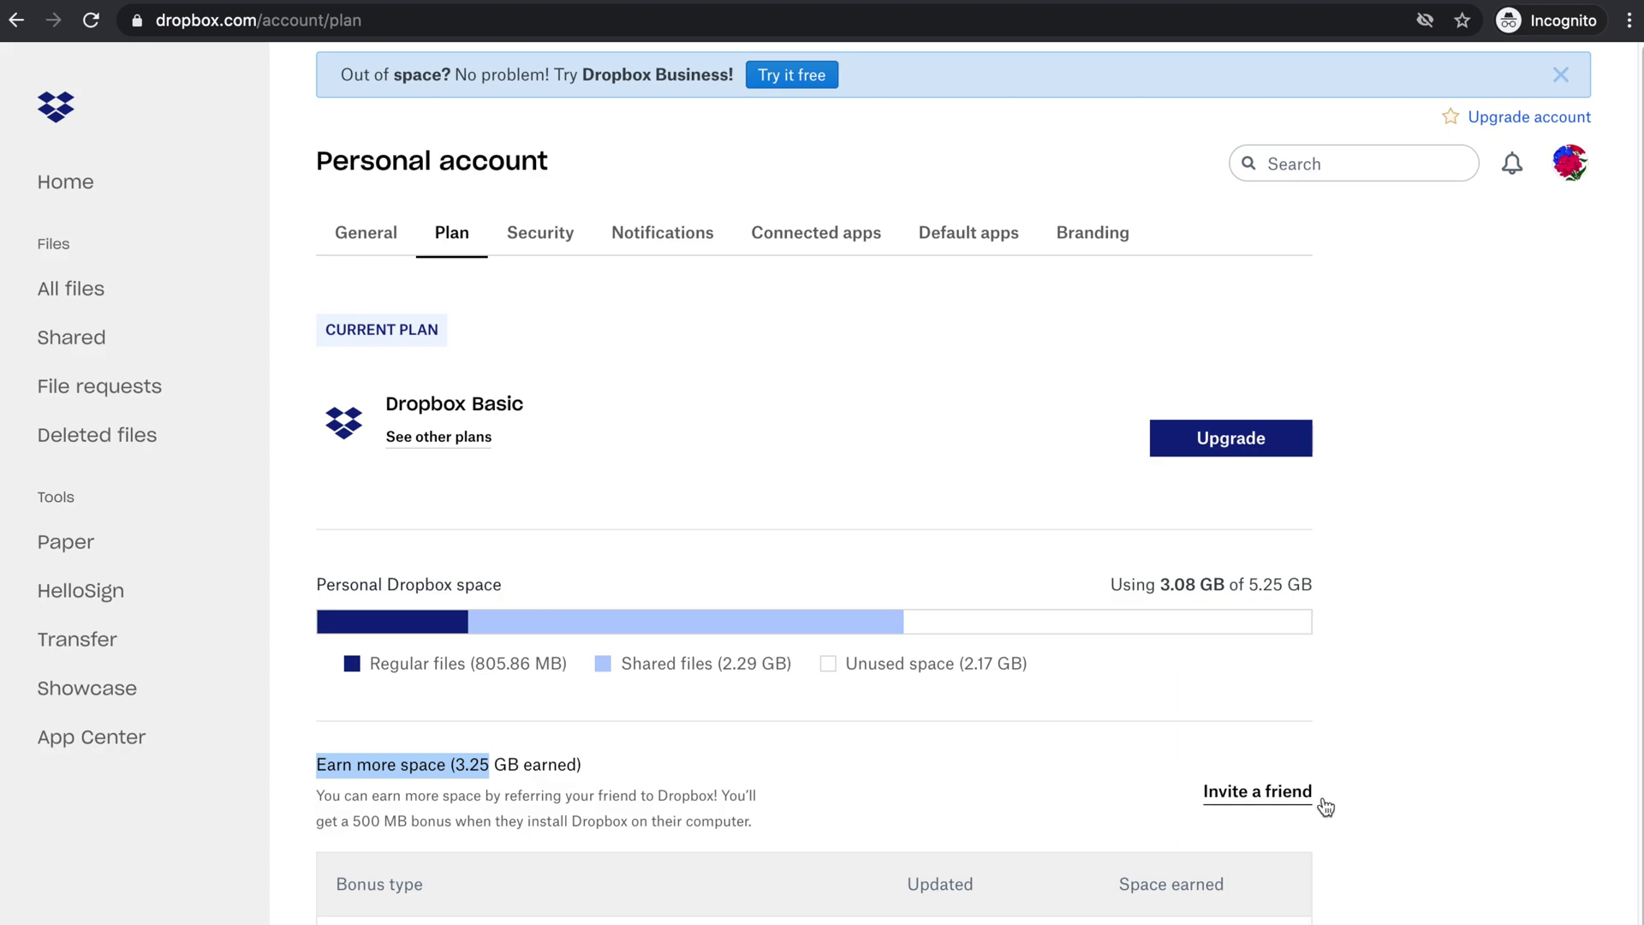
pyautogui.click(1252, 795)
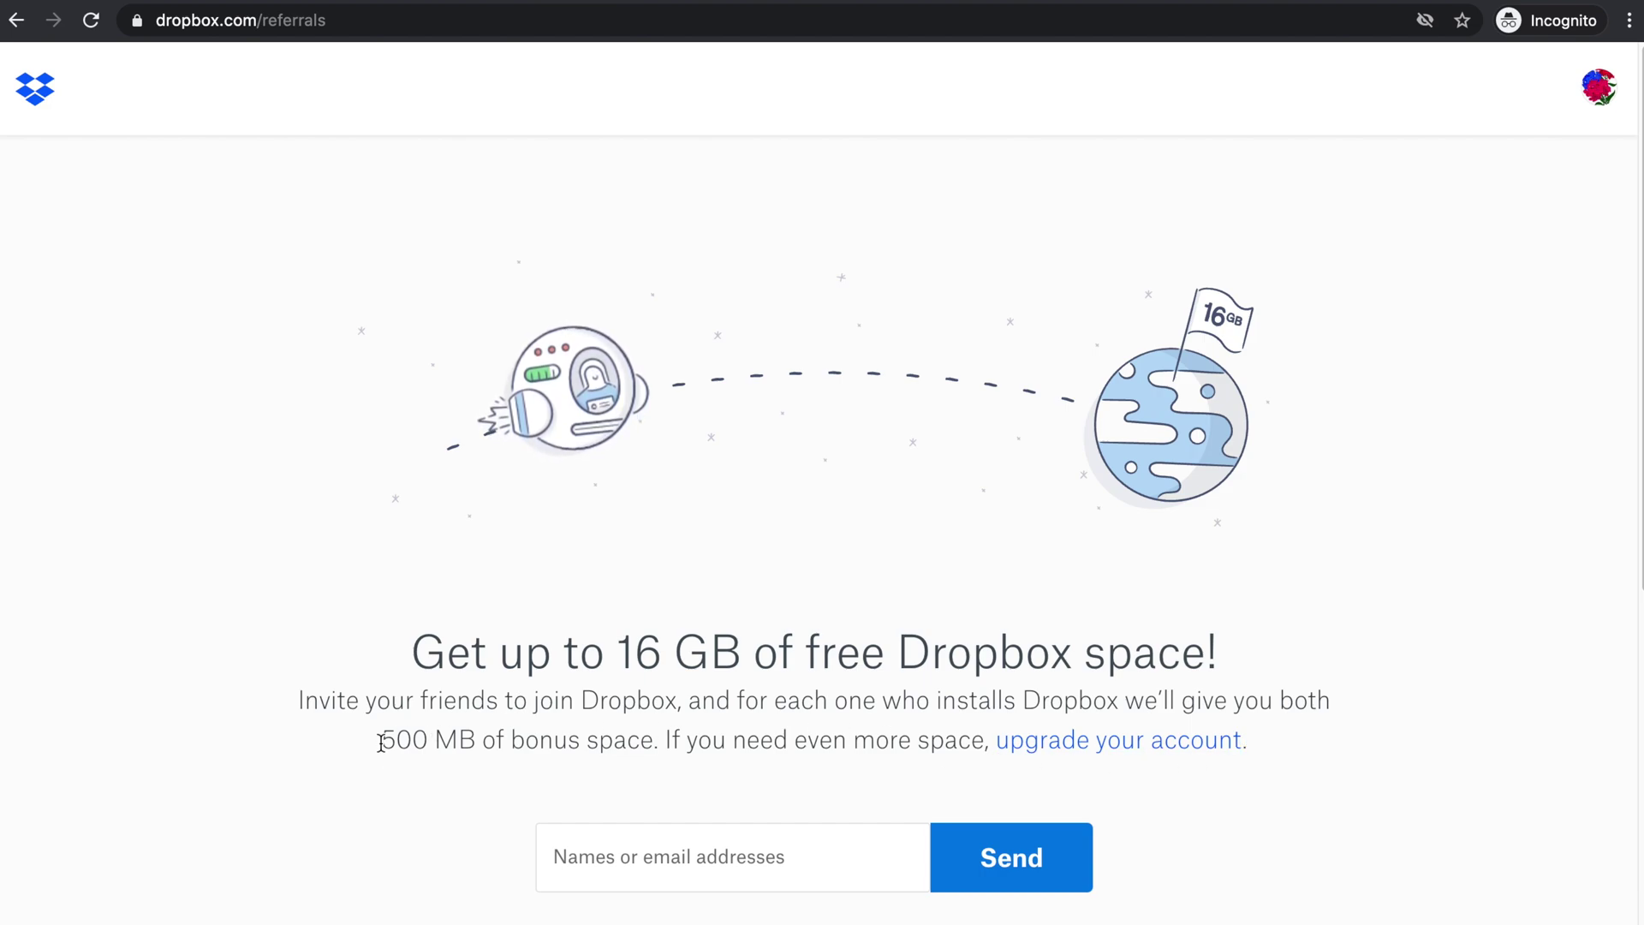
pyautogui.moveTo(383, 740); pyautogui.dragTo(467, 741)
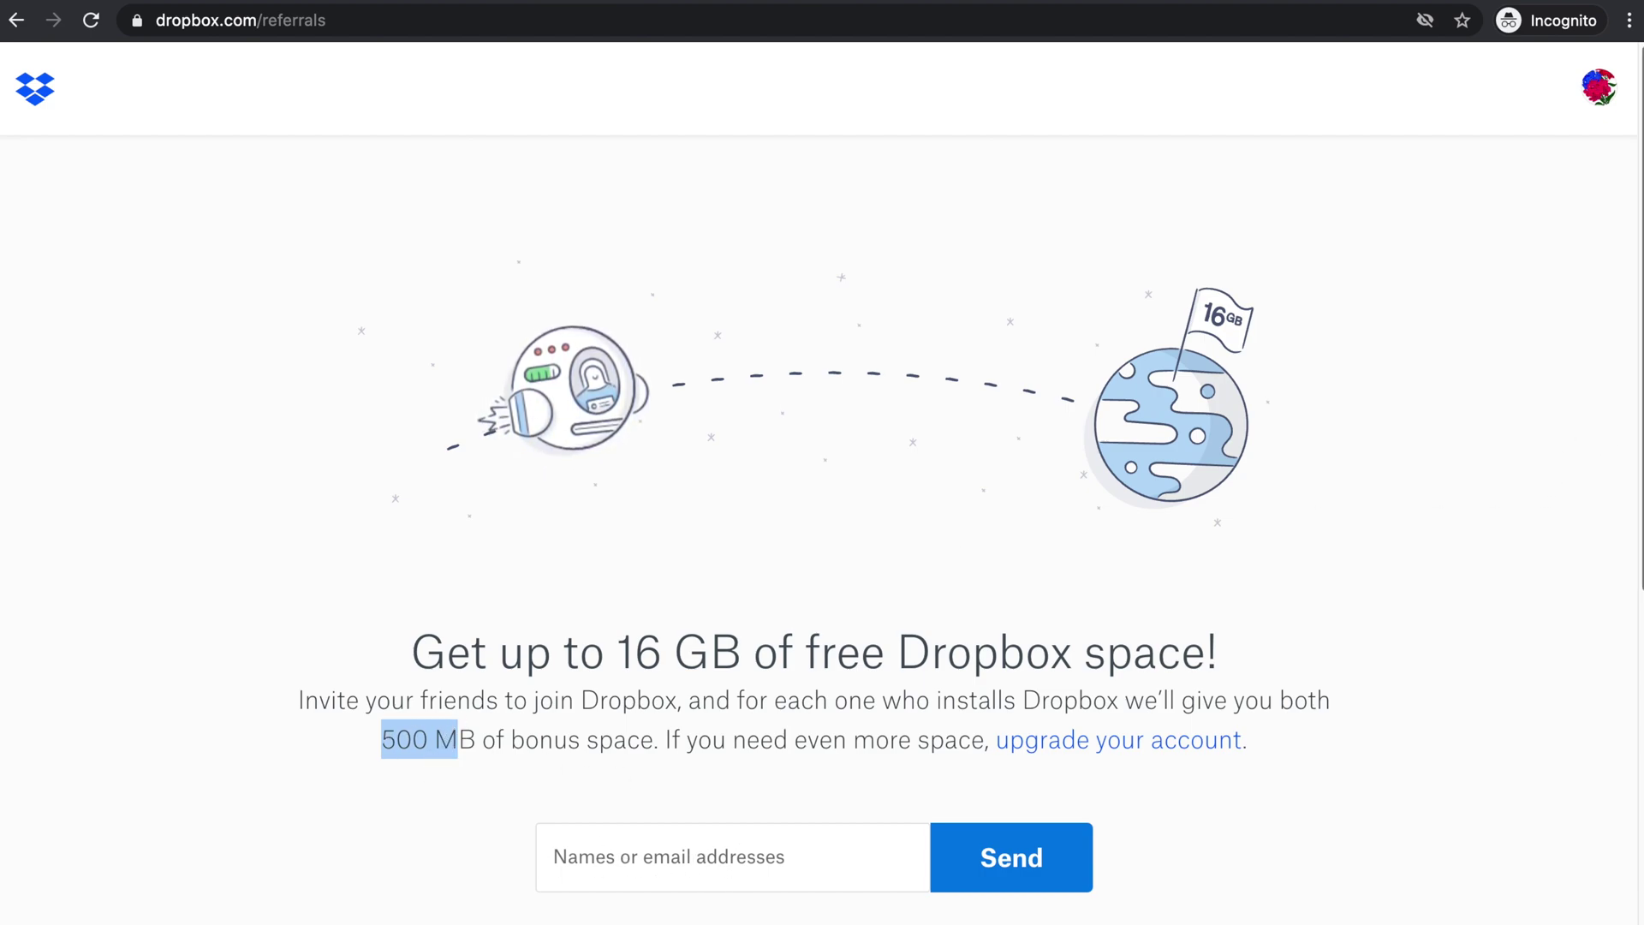
pyautogui.scroll(-3, 1626, 526)
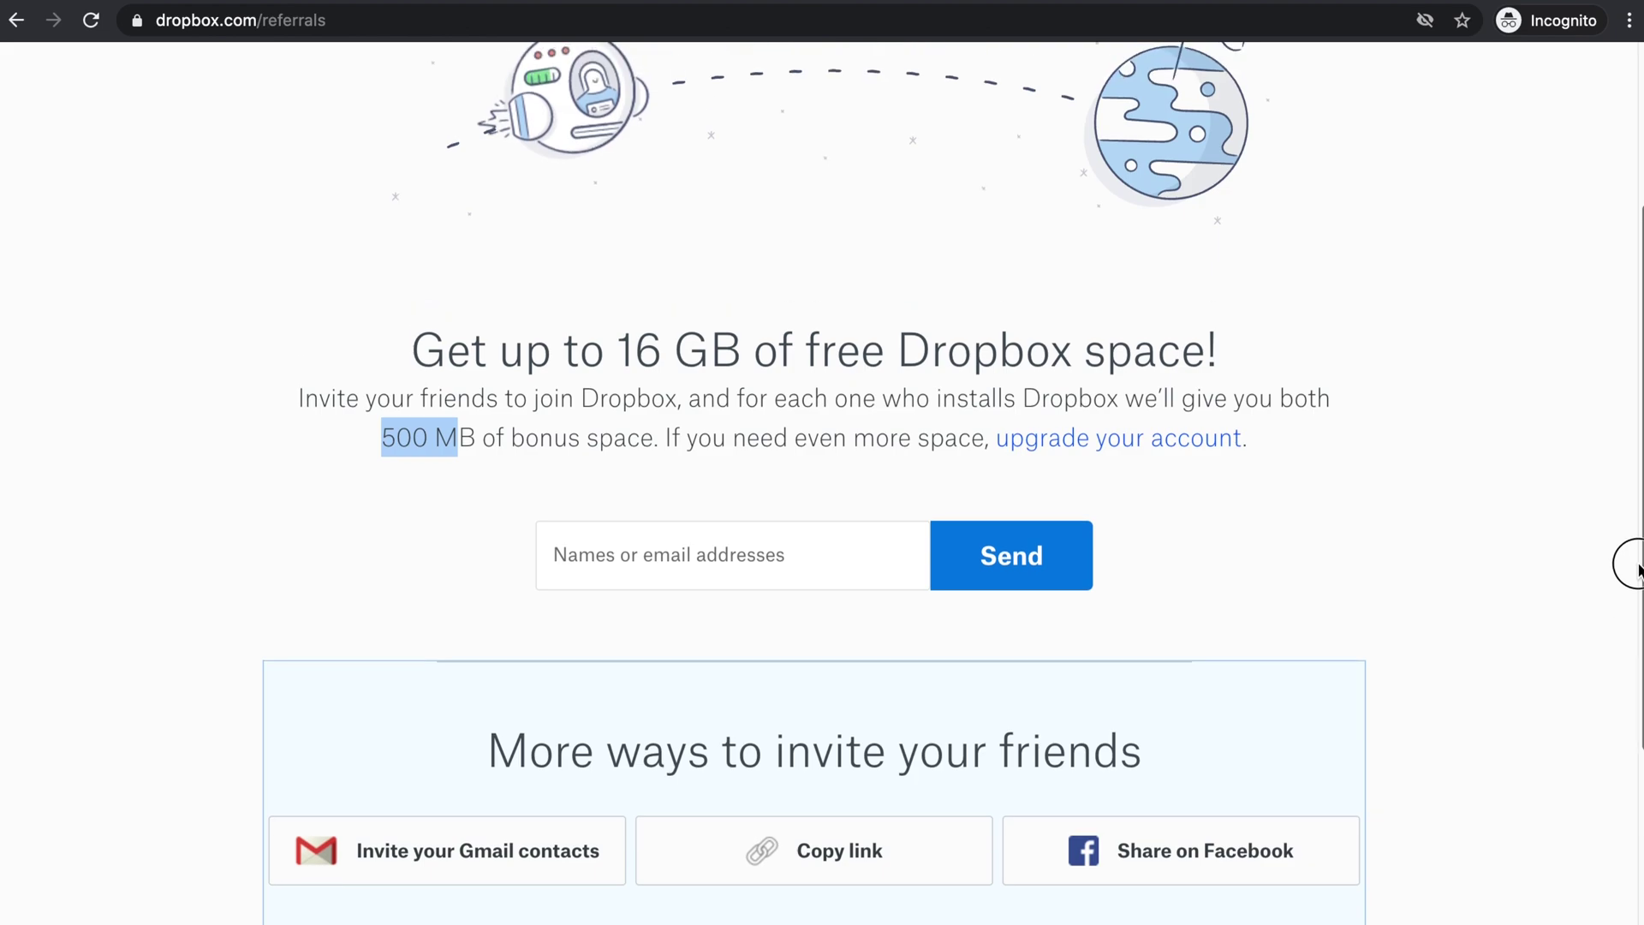
pyautogui.click(565, 558)
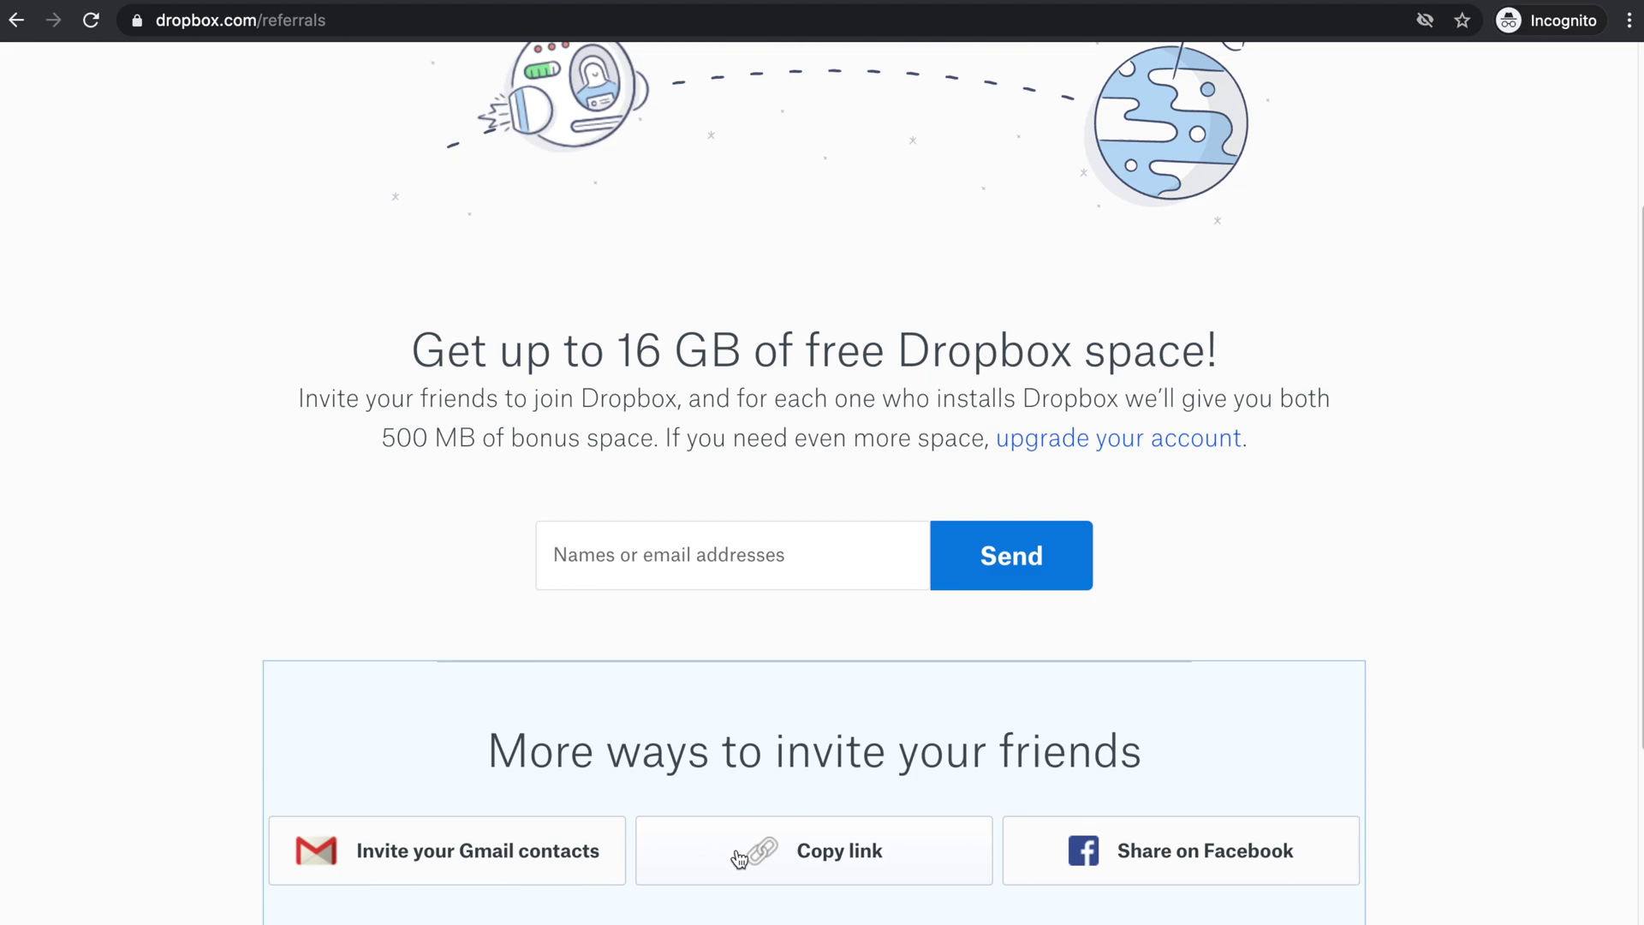
pyautogui.moveTo(1634, 573)
pyautogui.mouseDown()
pyautogui.moveTo(1638, 392)
pyautogui.moveTo(1640, 591)
pyautogui.mouseUp()
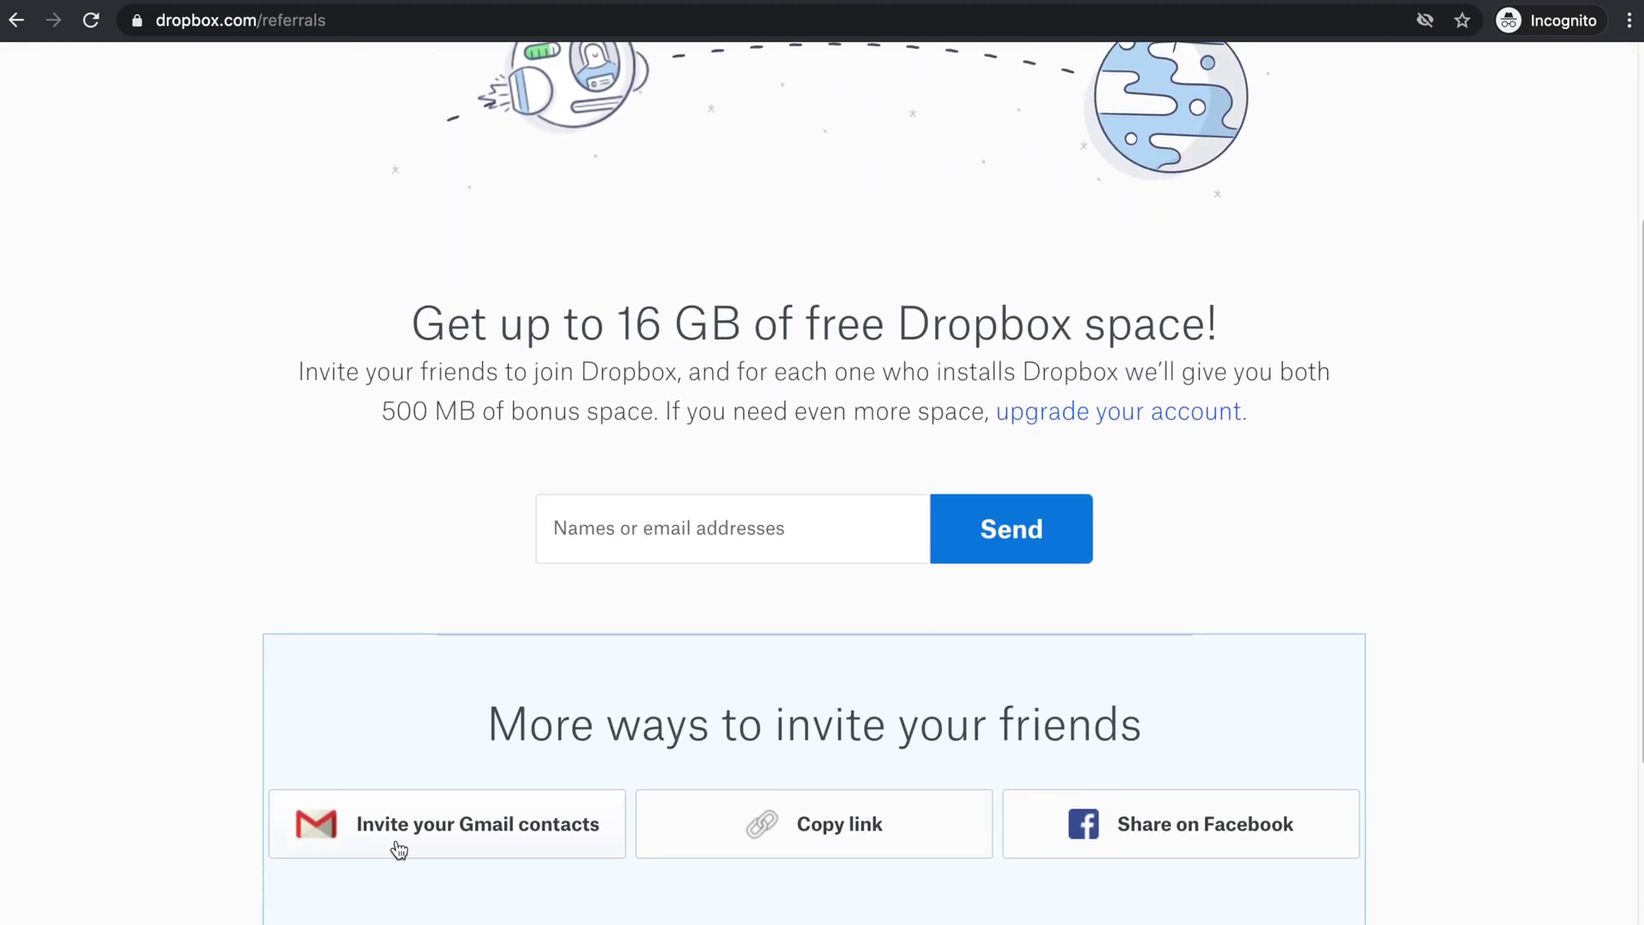
pyautogui.moveTo(493, 724); pyautogui.dragTo(1210, 760)
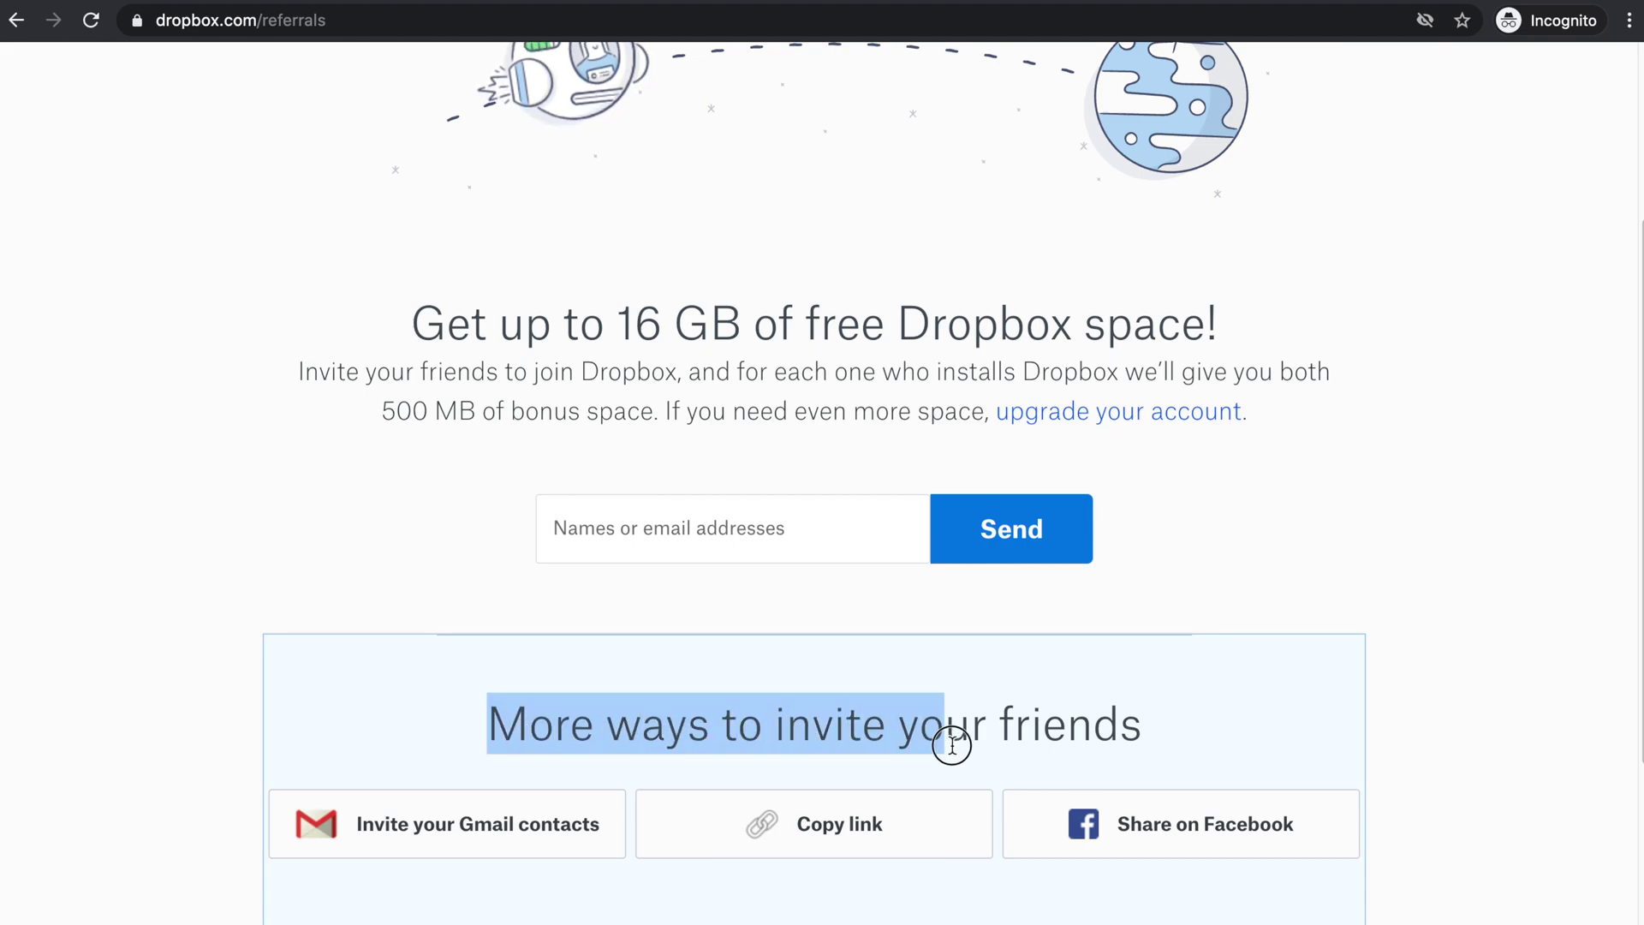
pyautogui.click(1230, 703)
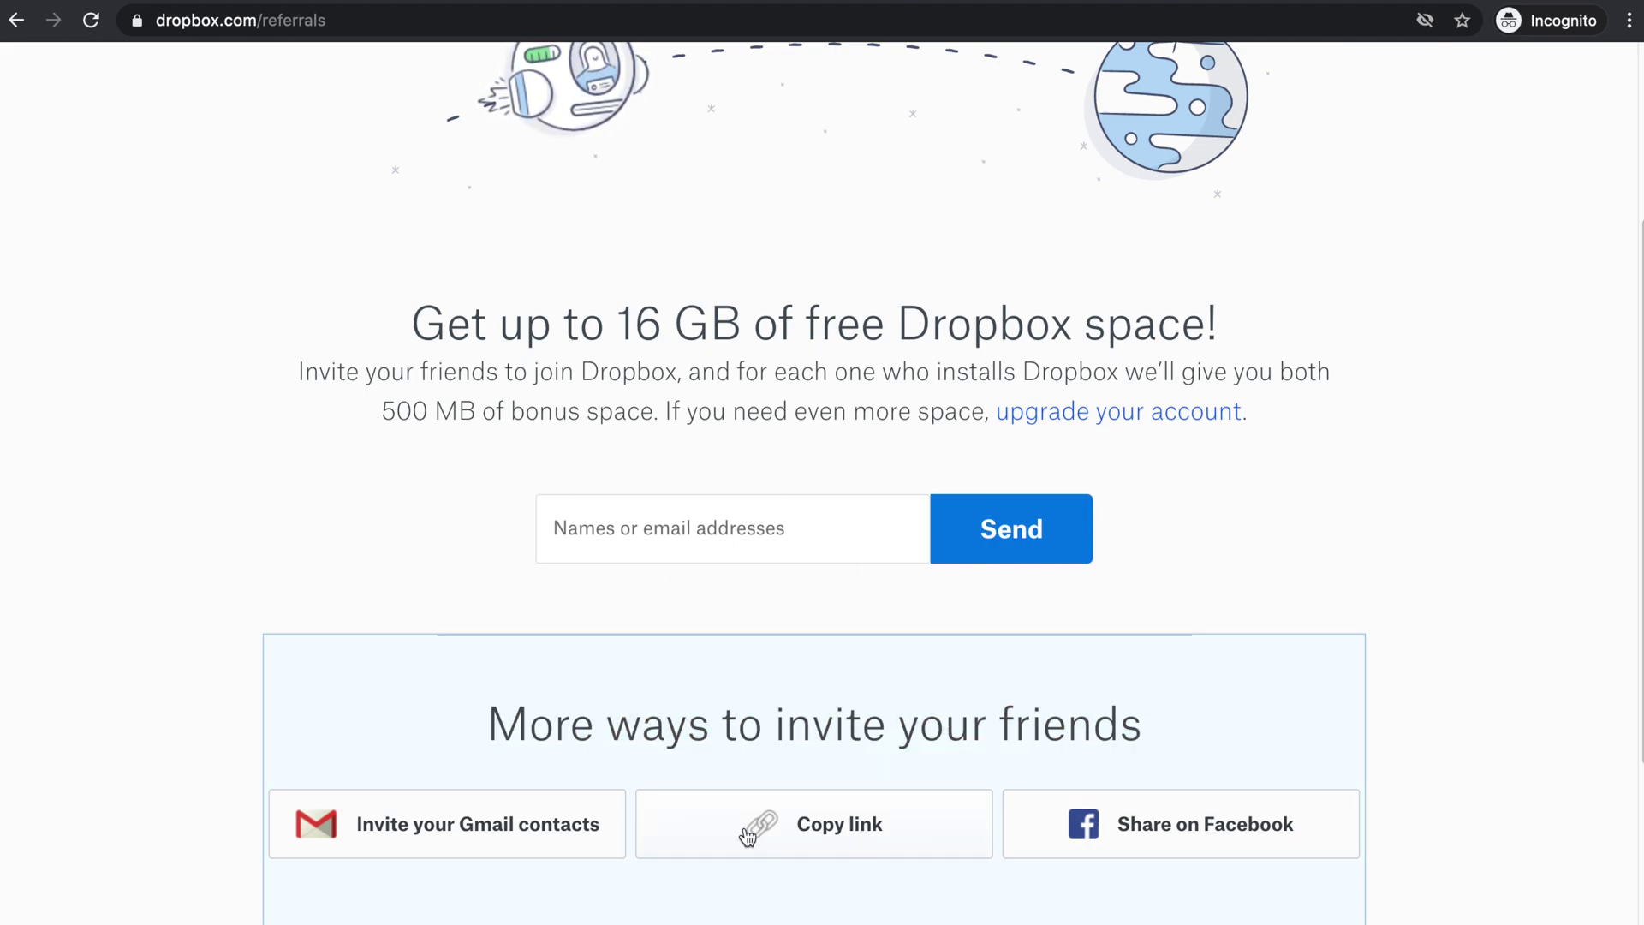
# Display the account's unique invite URL in the referral link window and copy it.
pyautogui.click(834, 825)
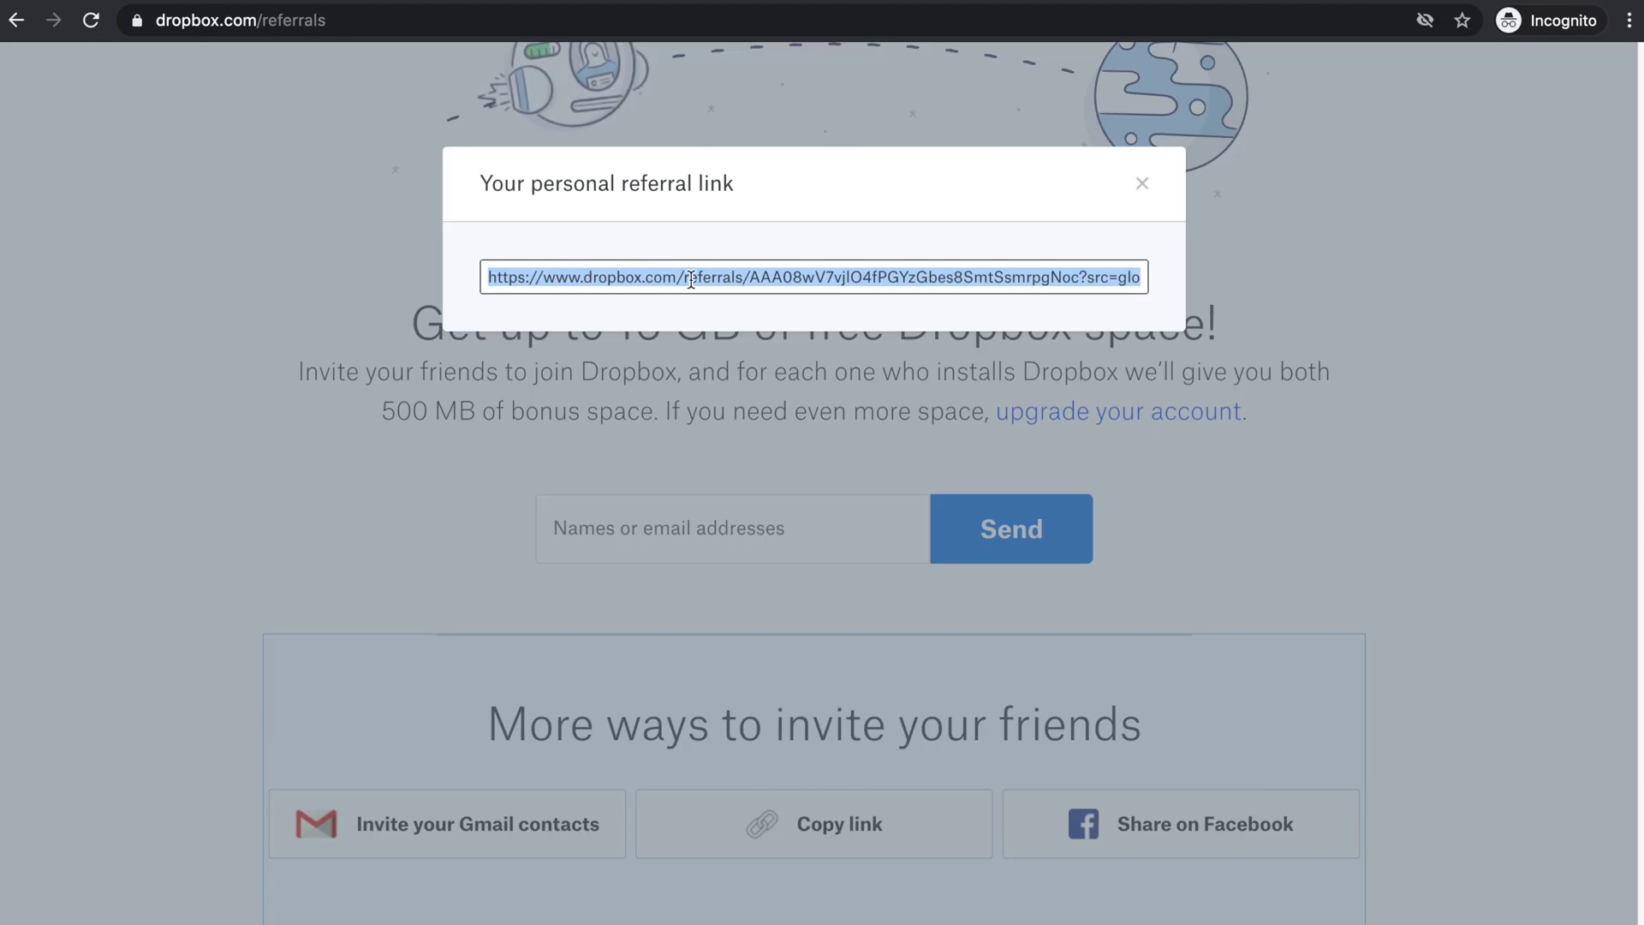
pyautogui.rightClick(997, 279)
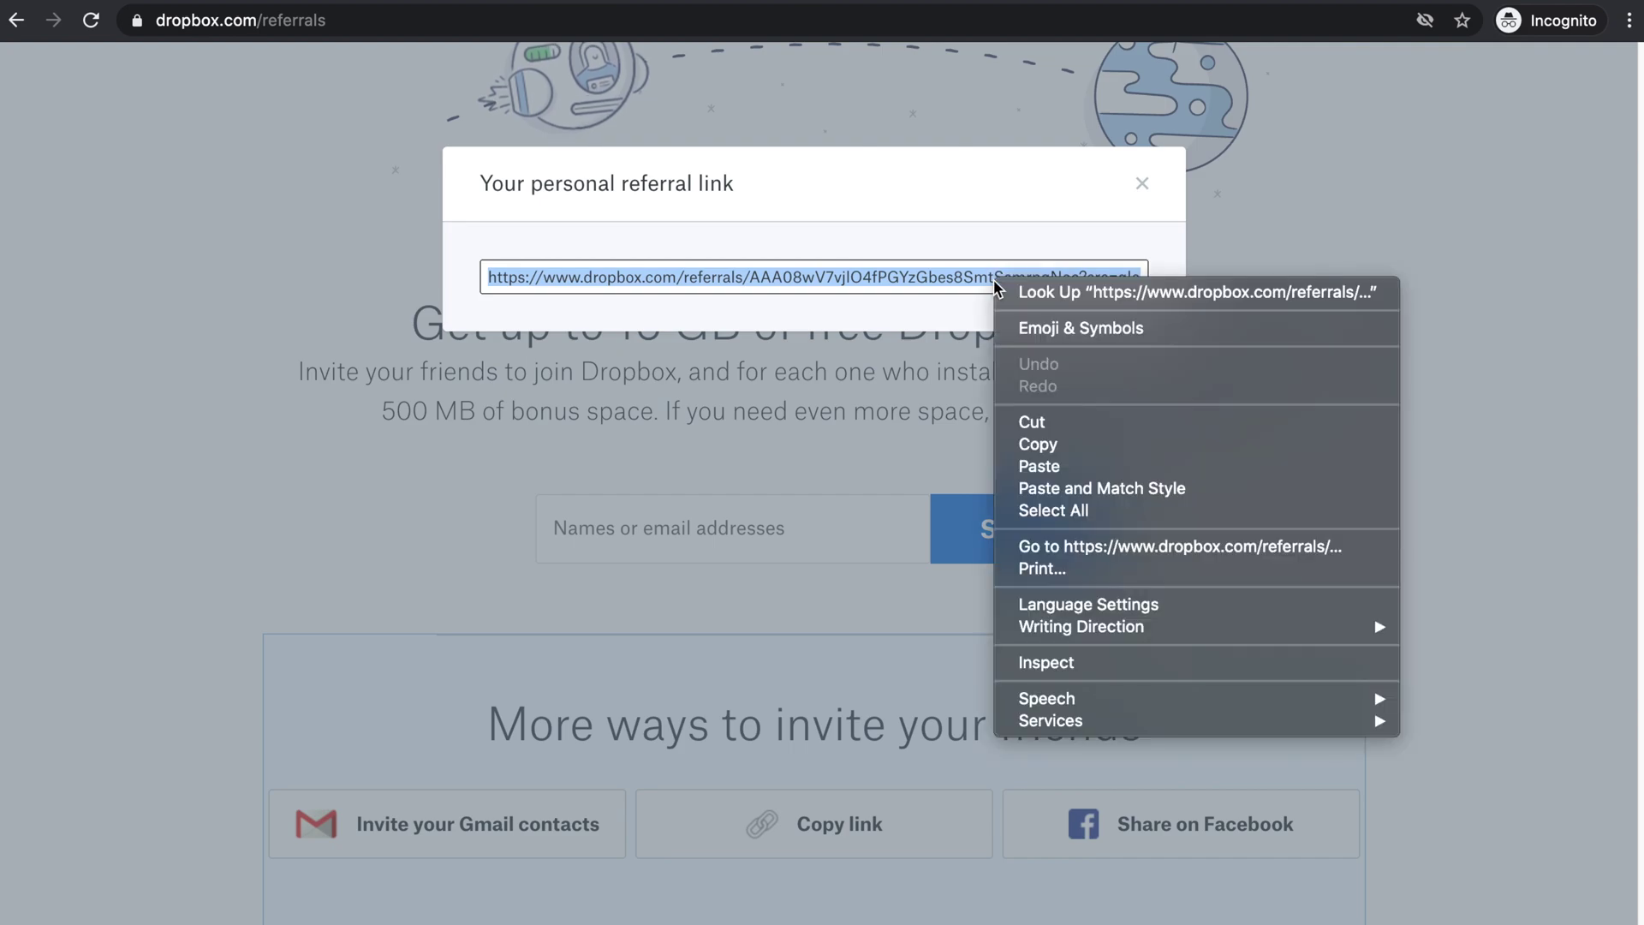
pyautogui.click(1058, 445)
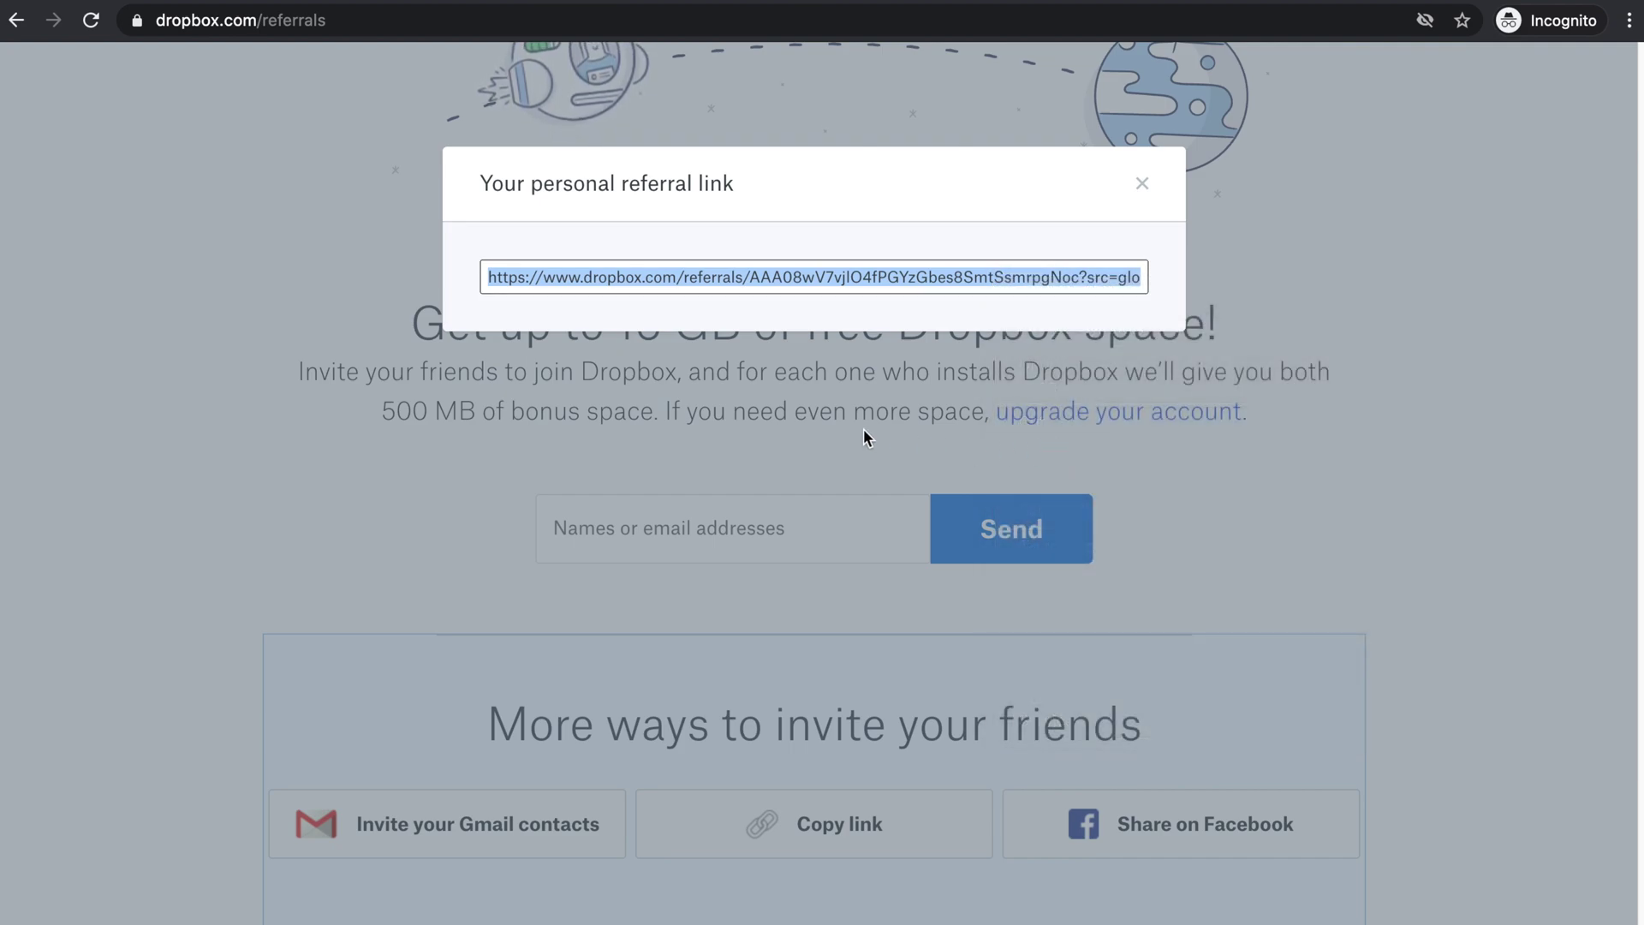